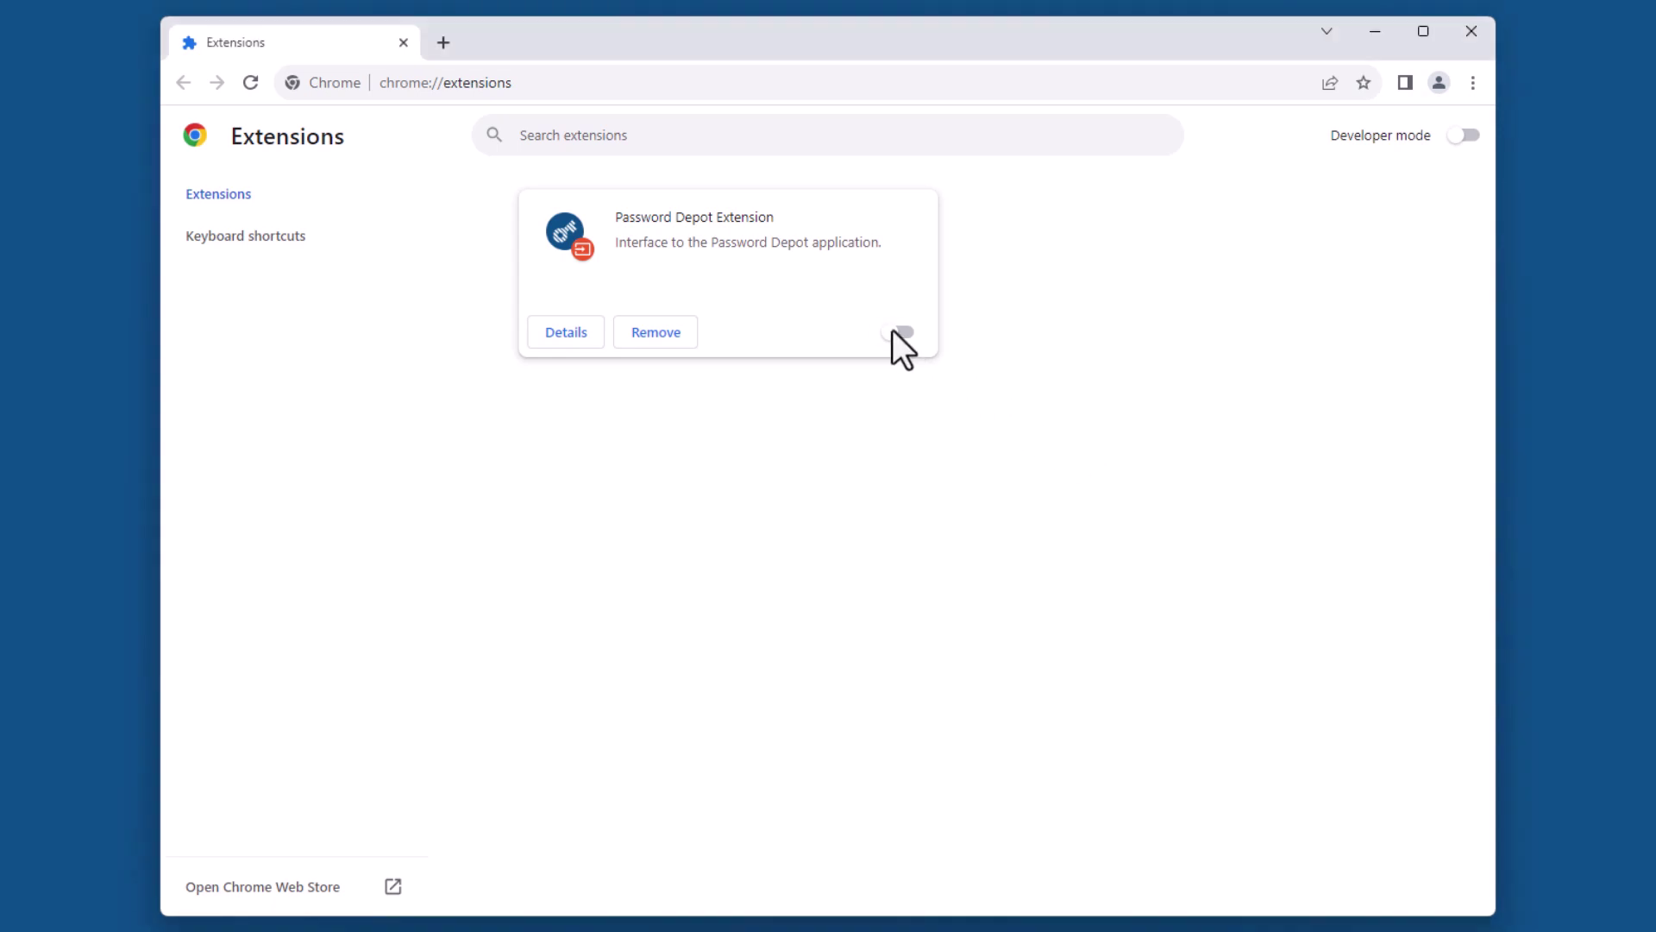
Enable the Password Depot Extension toggle on the Chrome extensions page
click(901, 333)
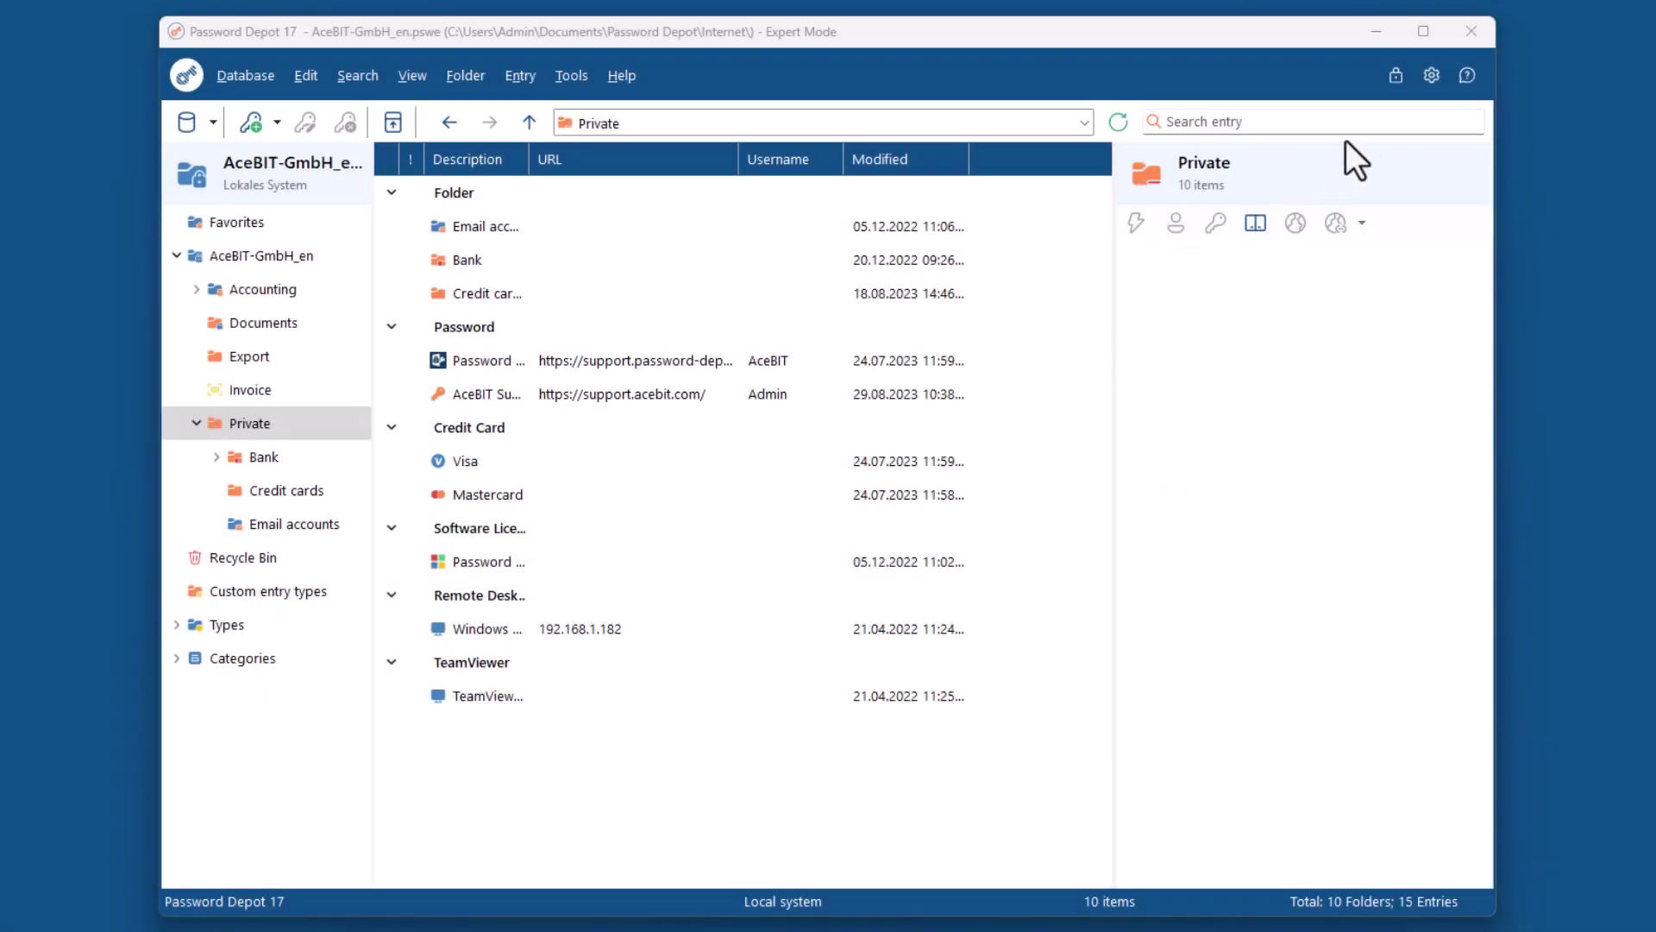
click(1427, 77)
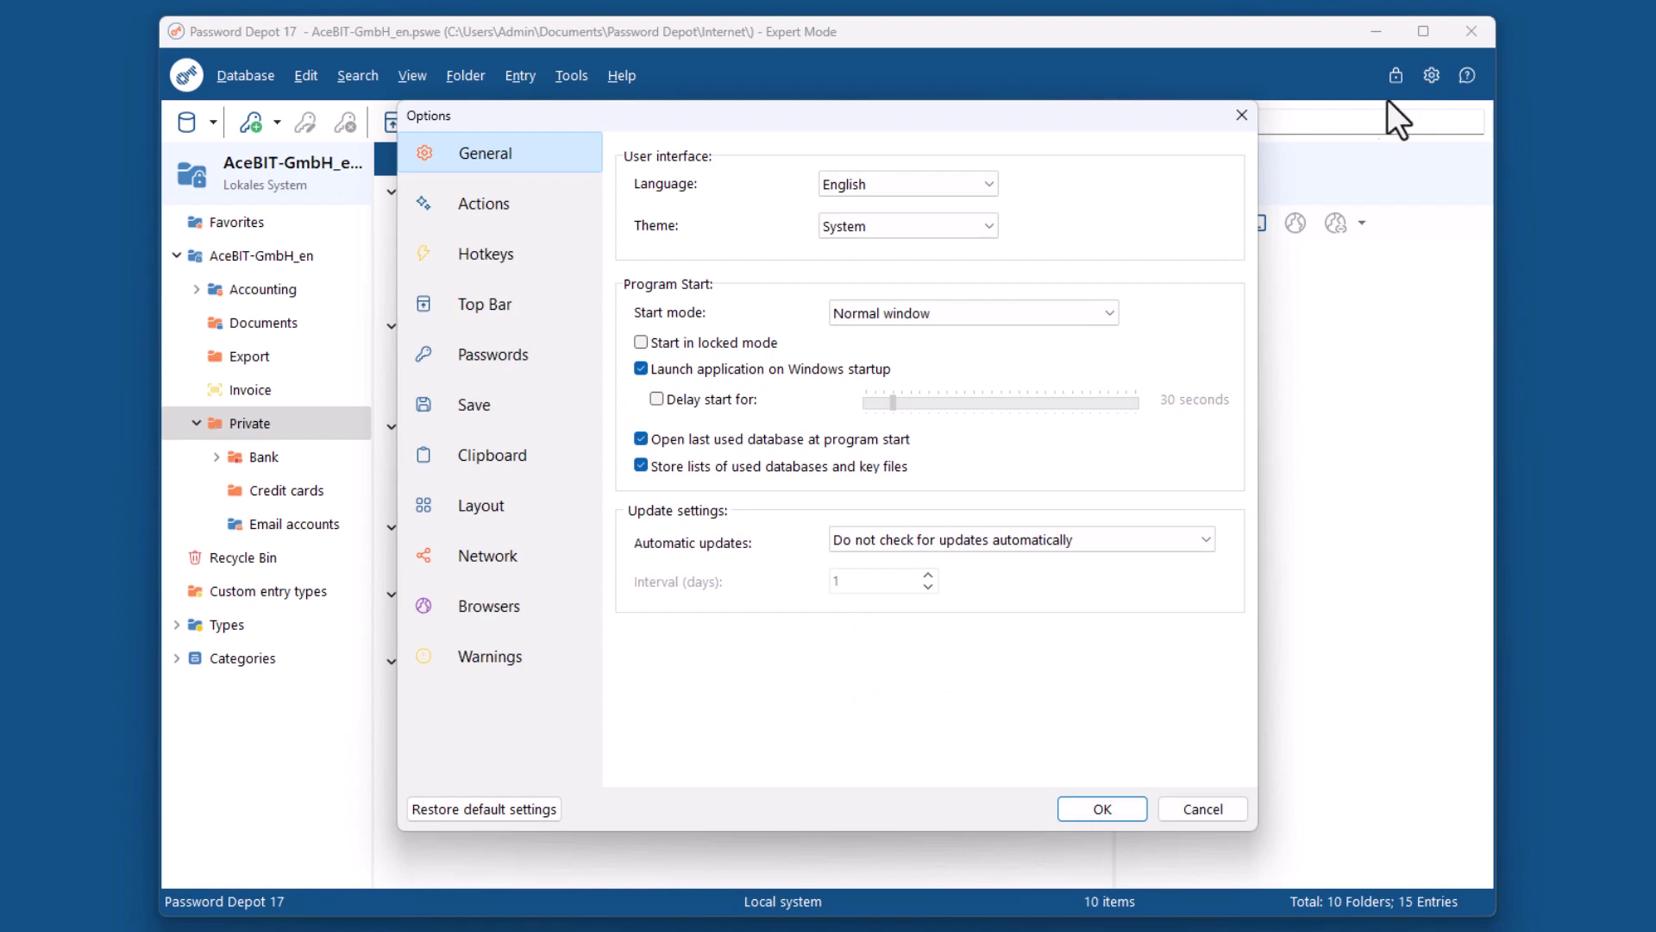
click(533, 600)
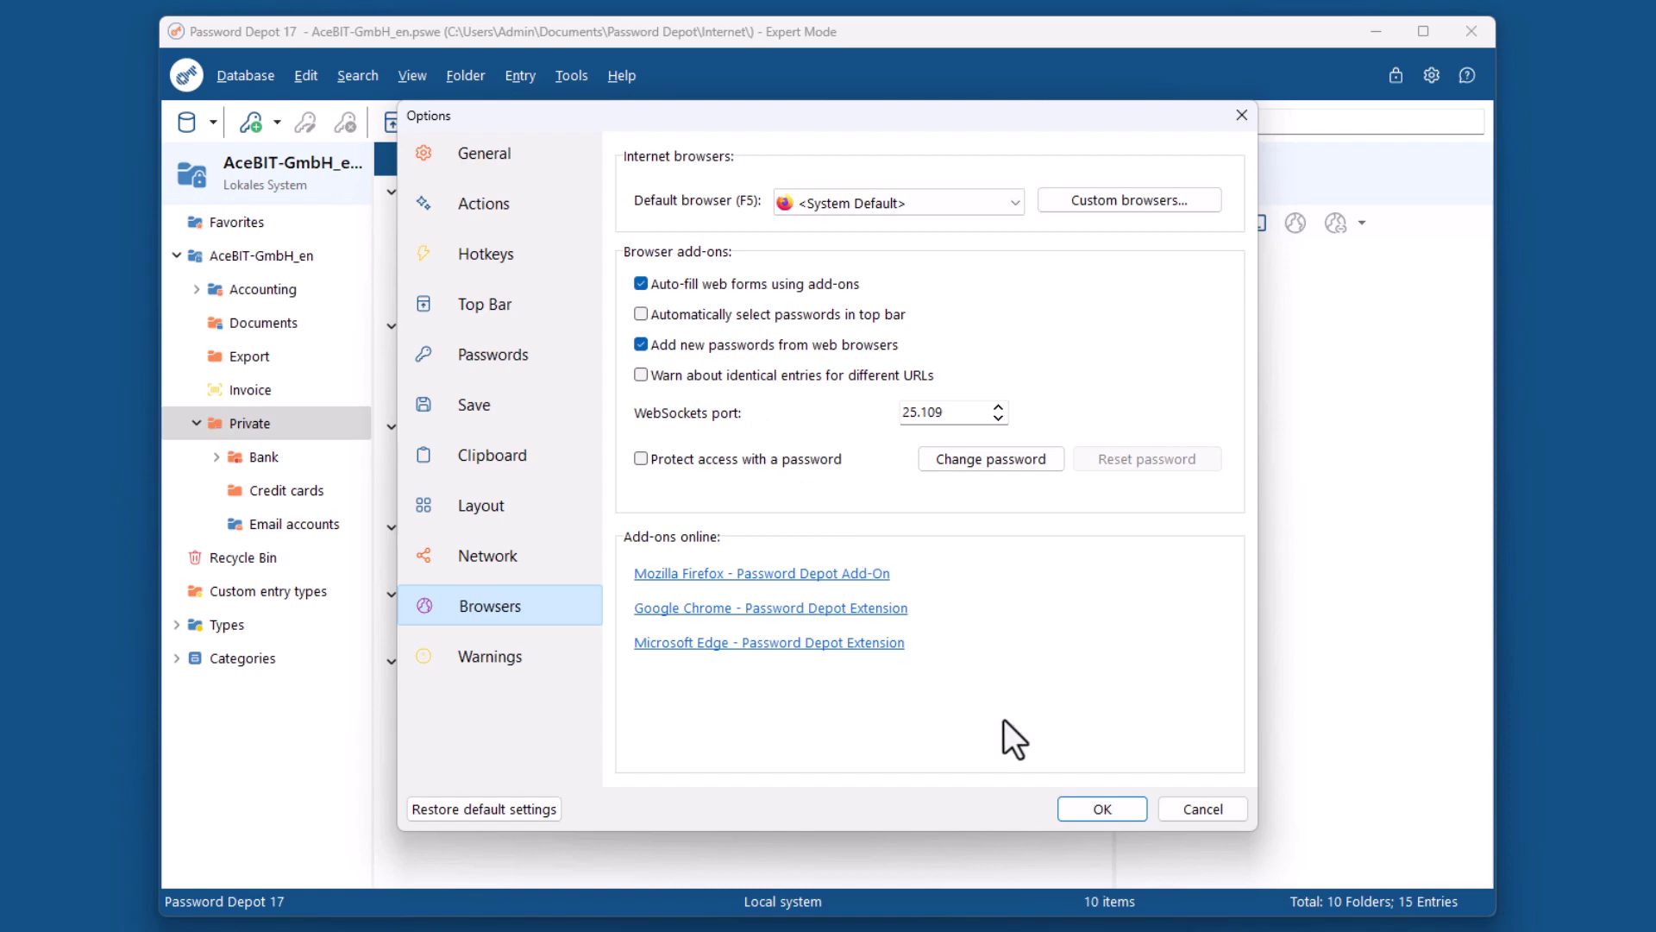
click(1076, 804)
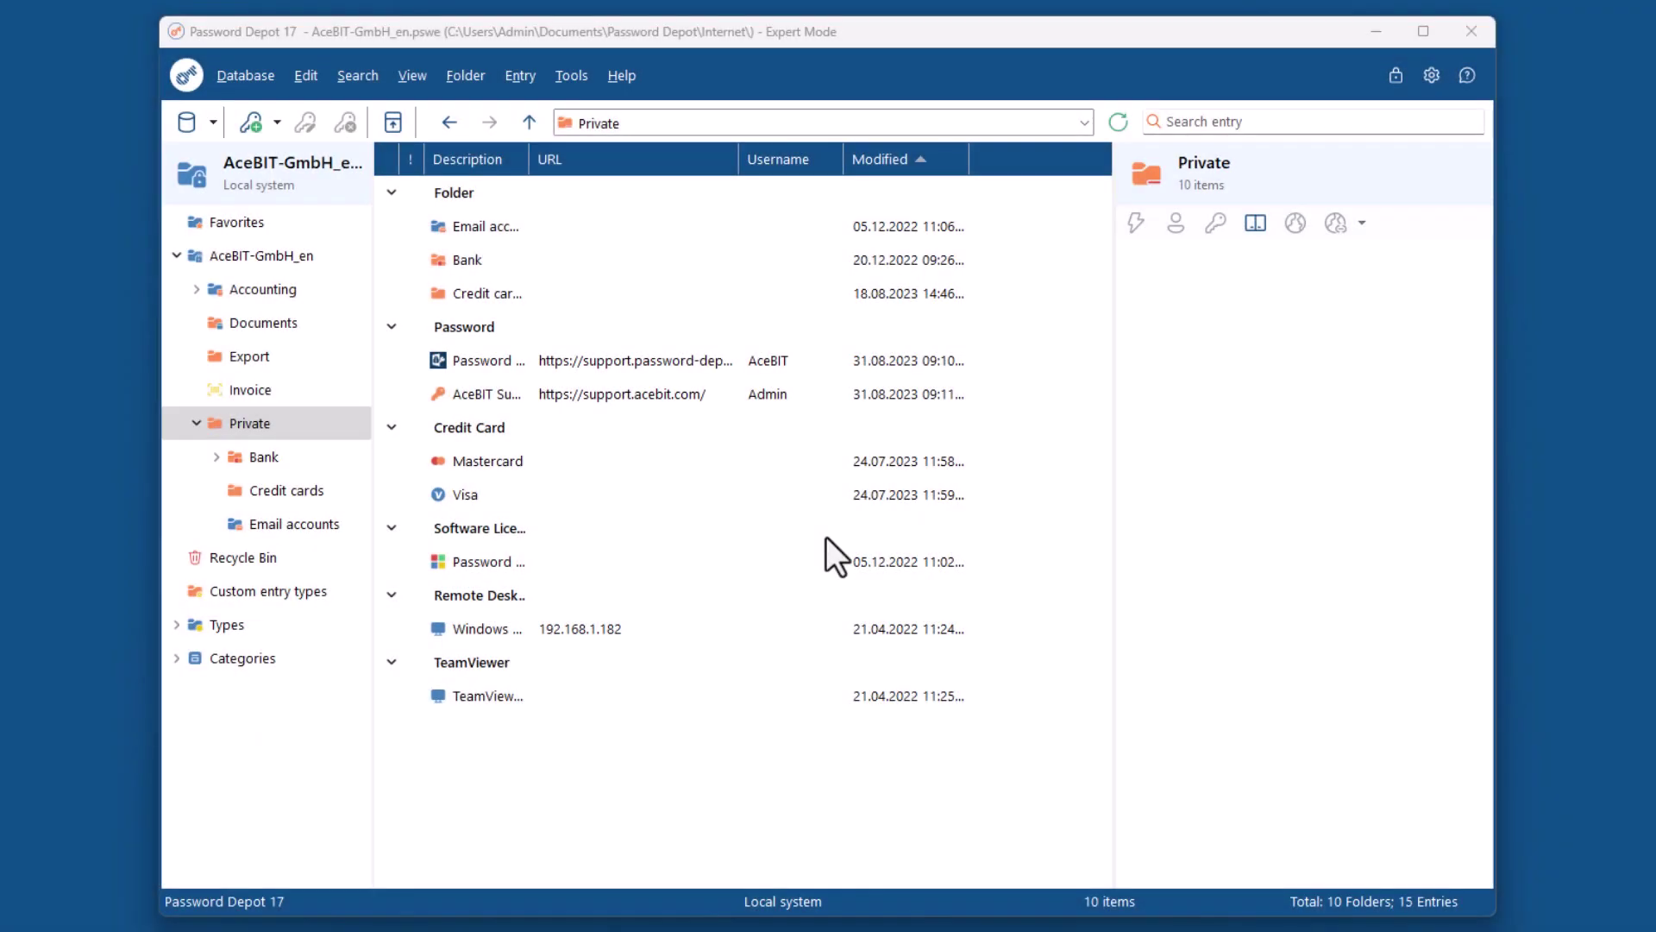
Show the URL associations in the Password Depot Community entry's properties
click(520, 357)
right_click(520, 356)
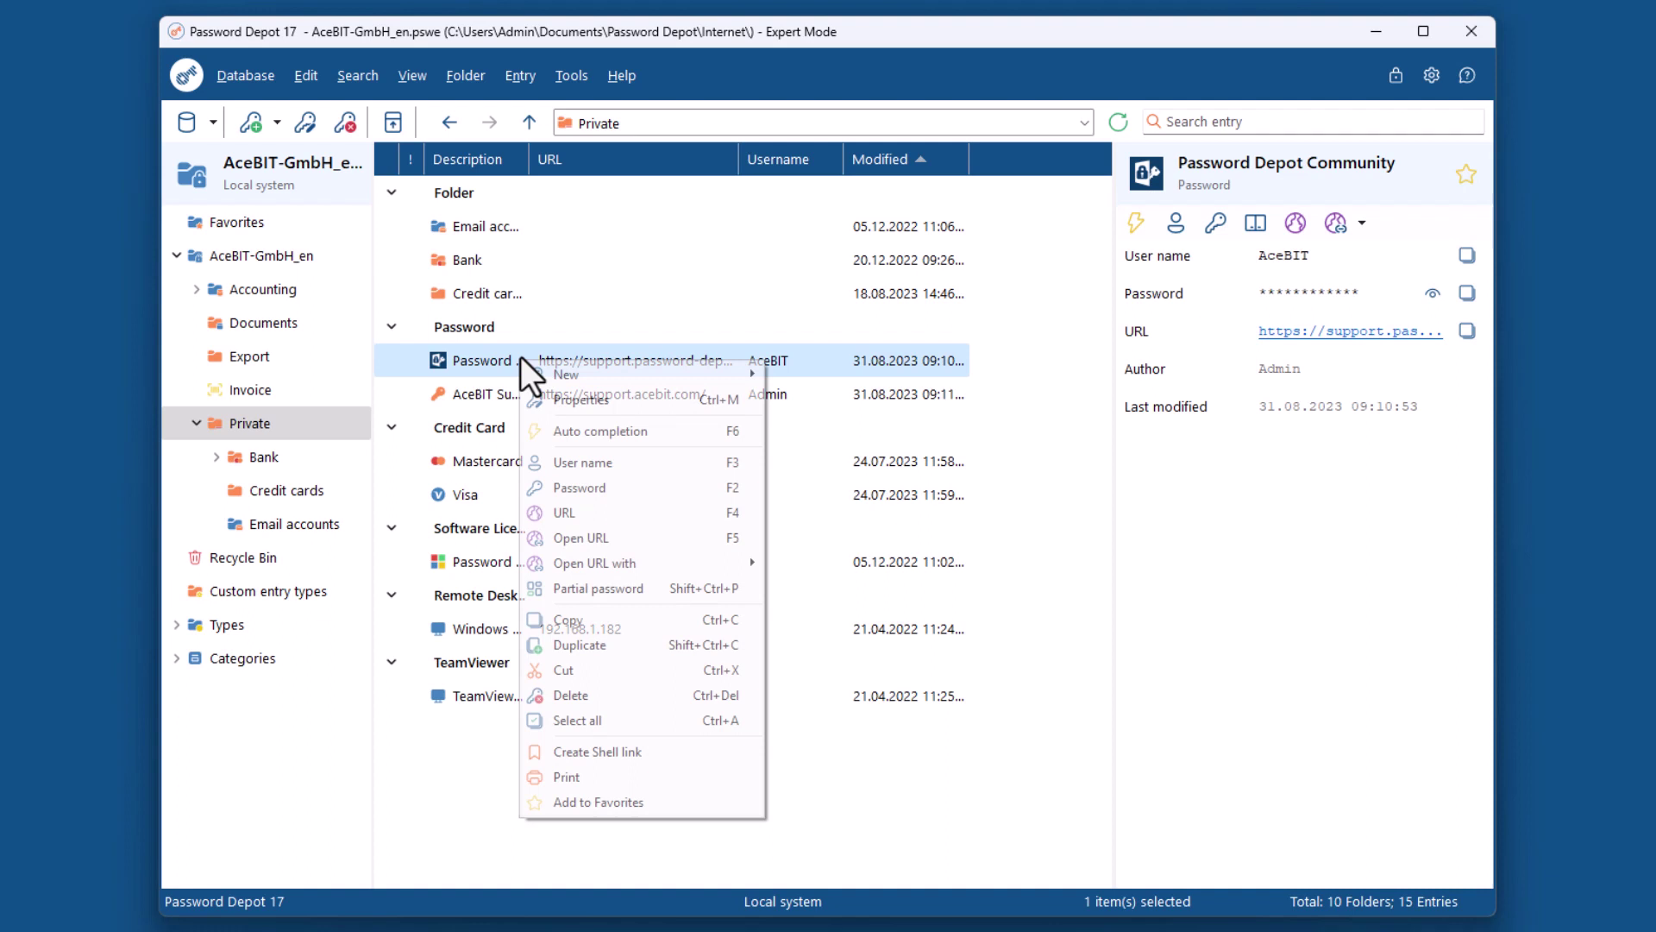
click(627, 394)
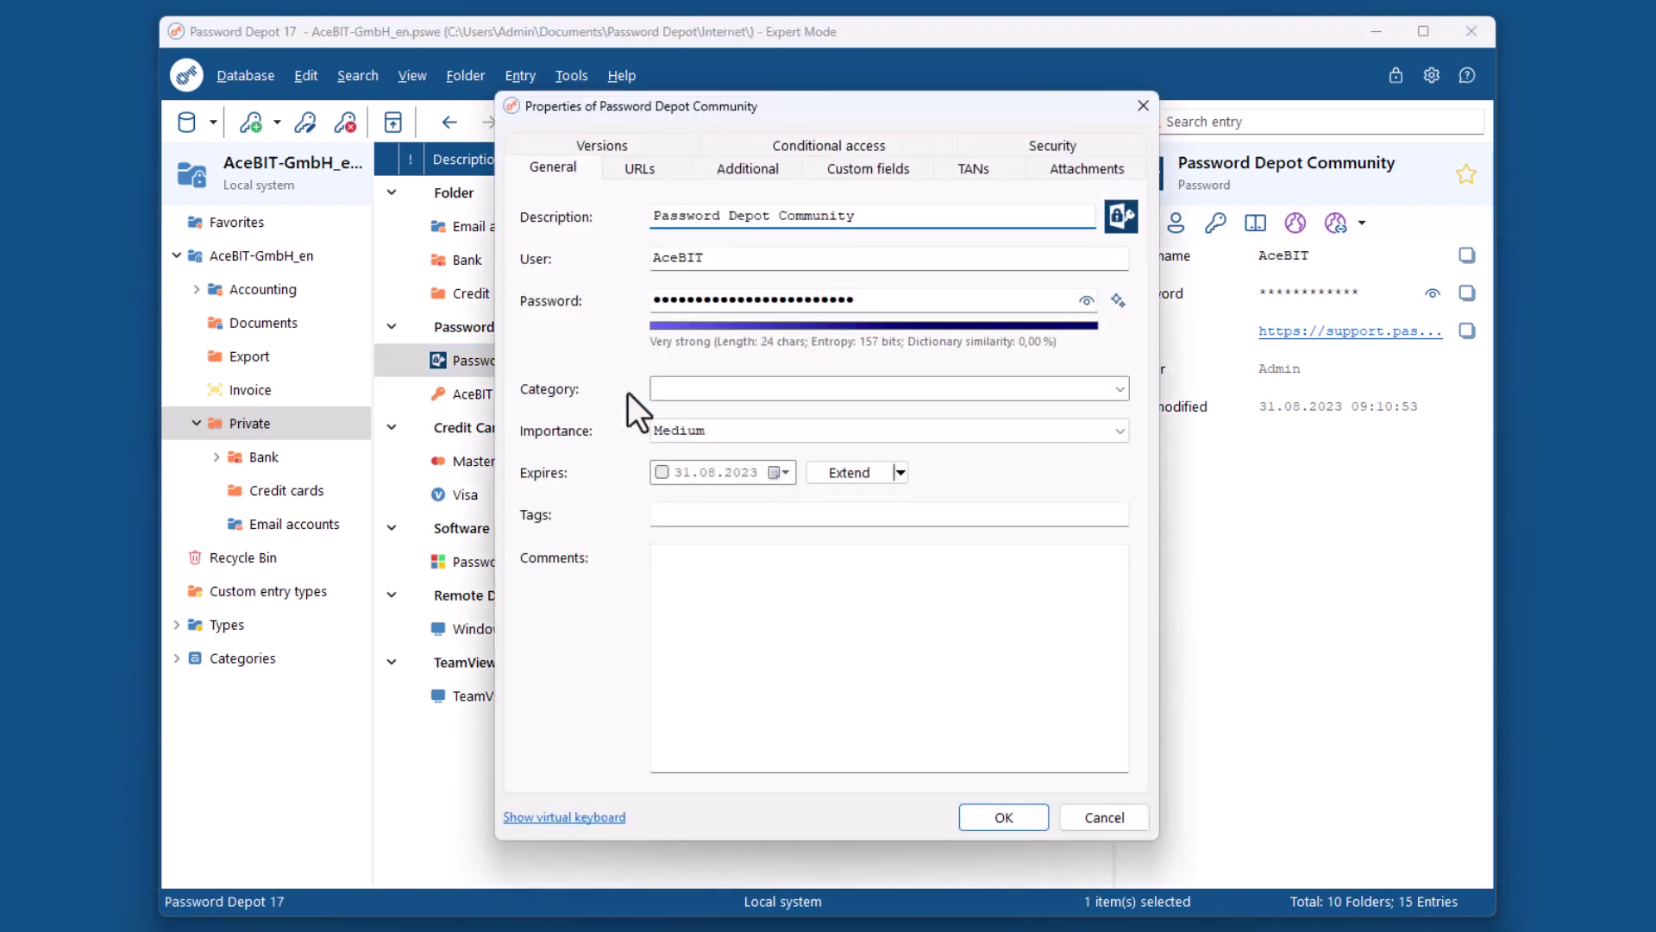
click(666, 168)
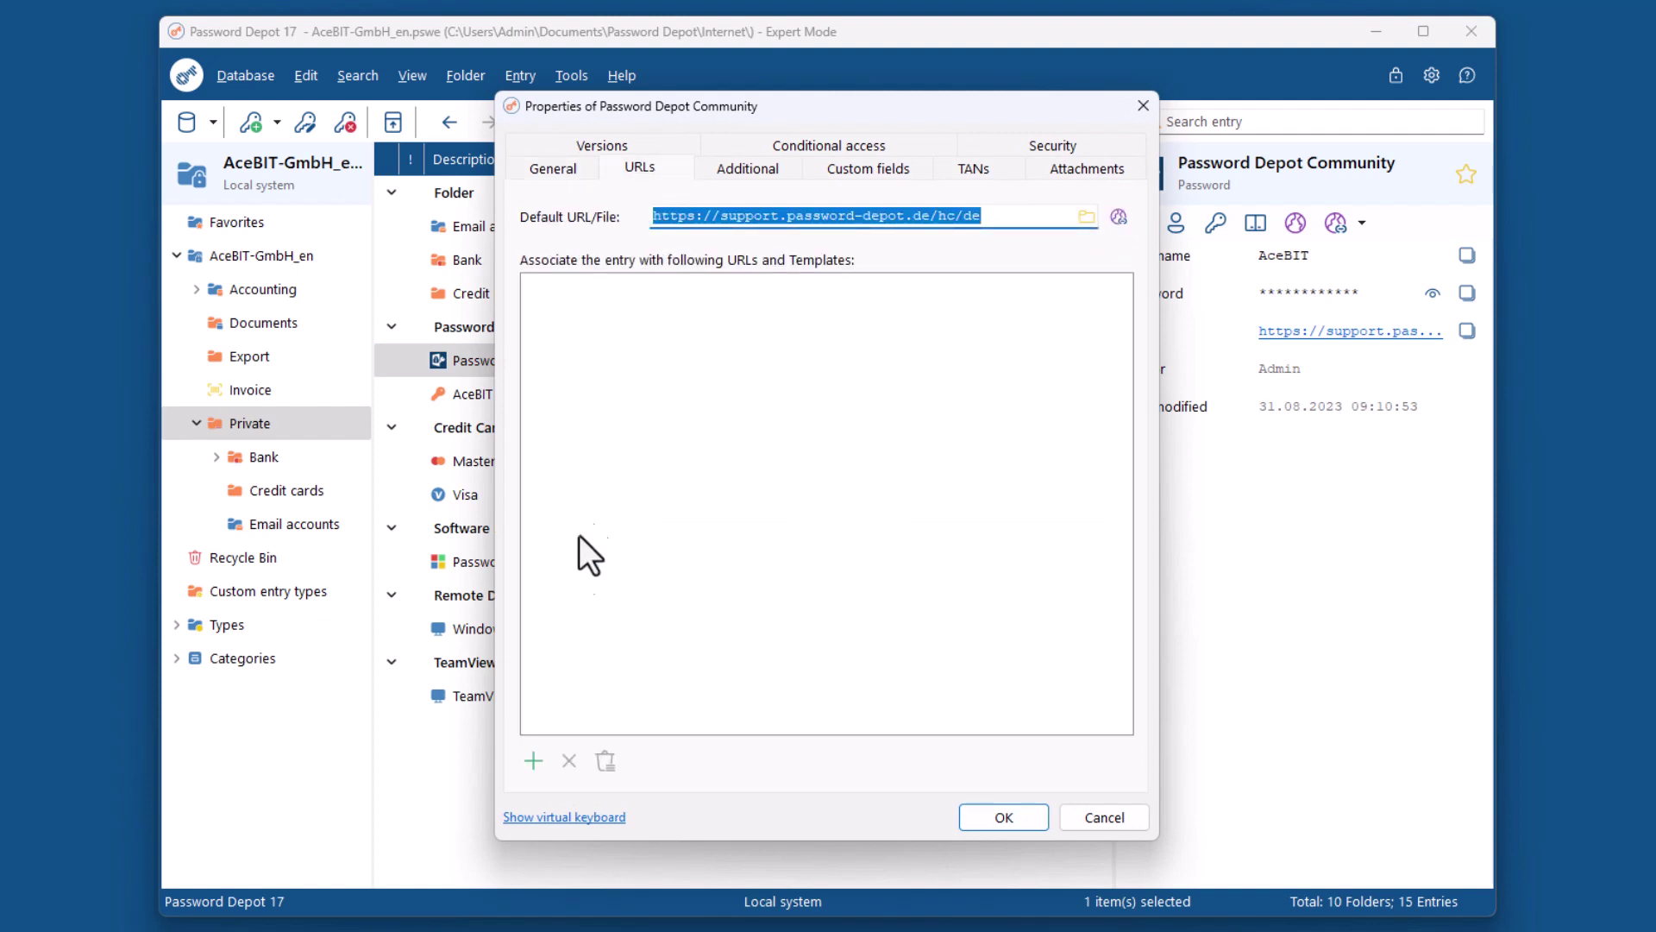
Add the URL mask *support.password-depot.de/hc* to the entry's URL list
click(532, 761)
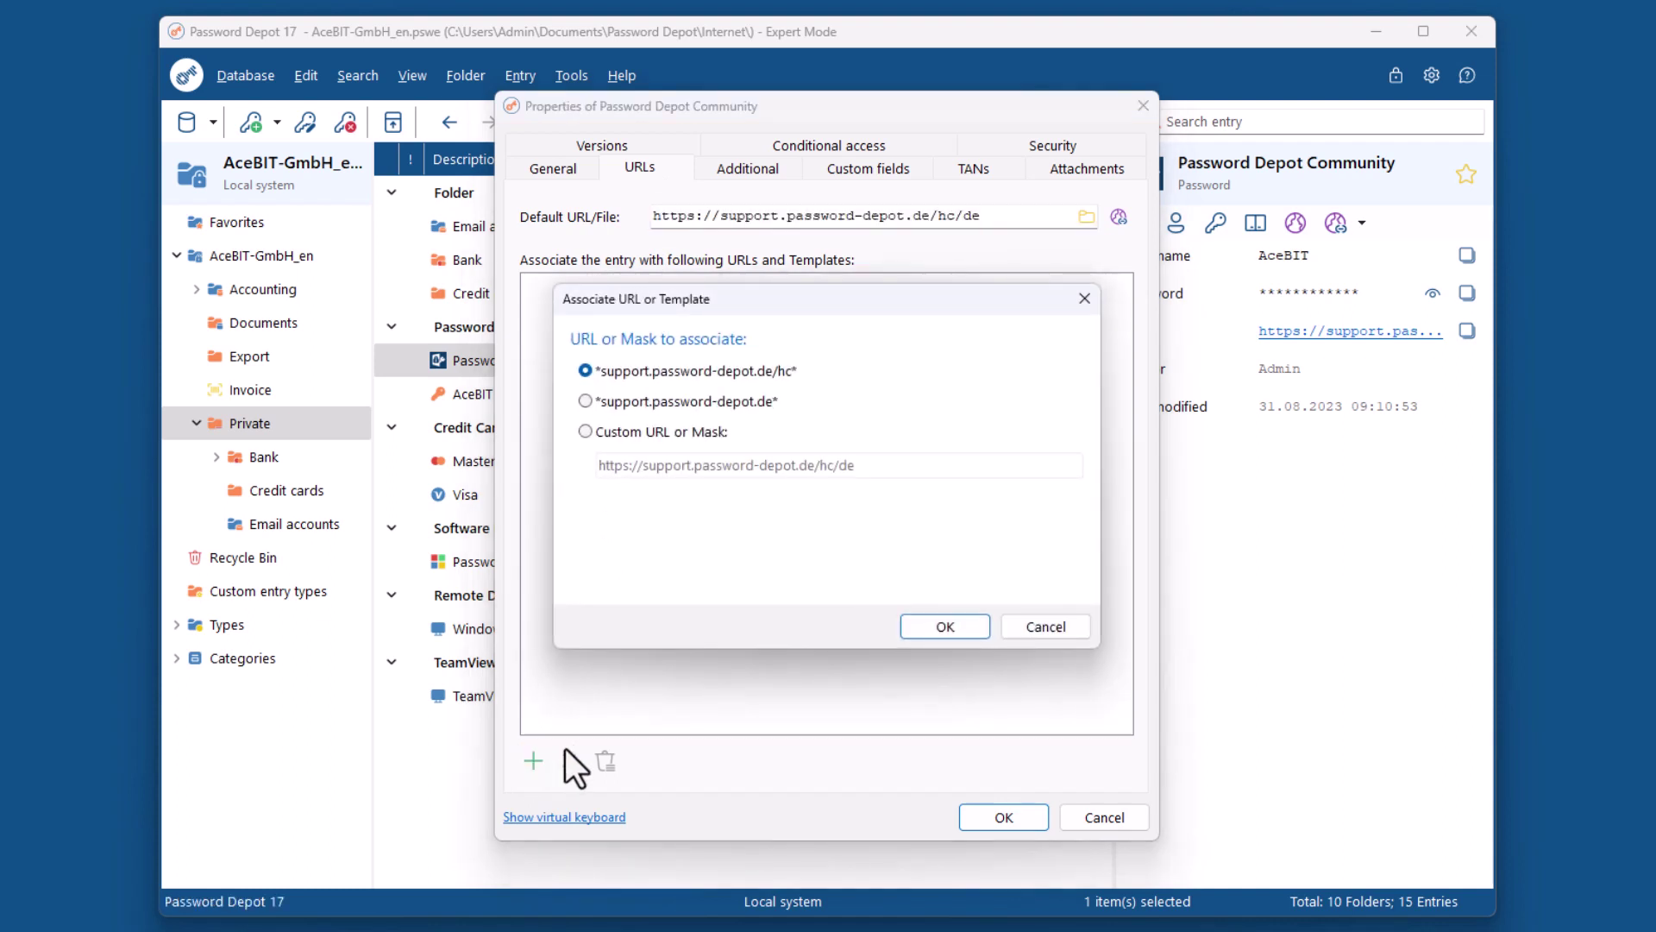
click(915, 626)
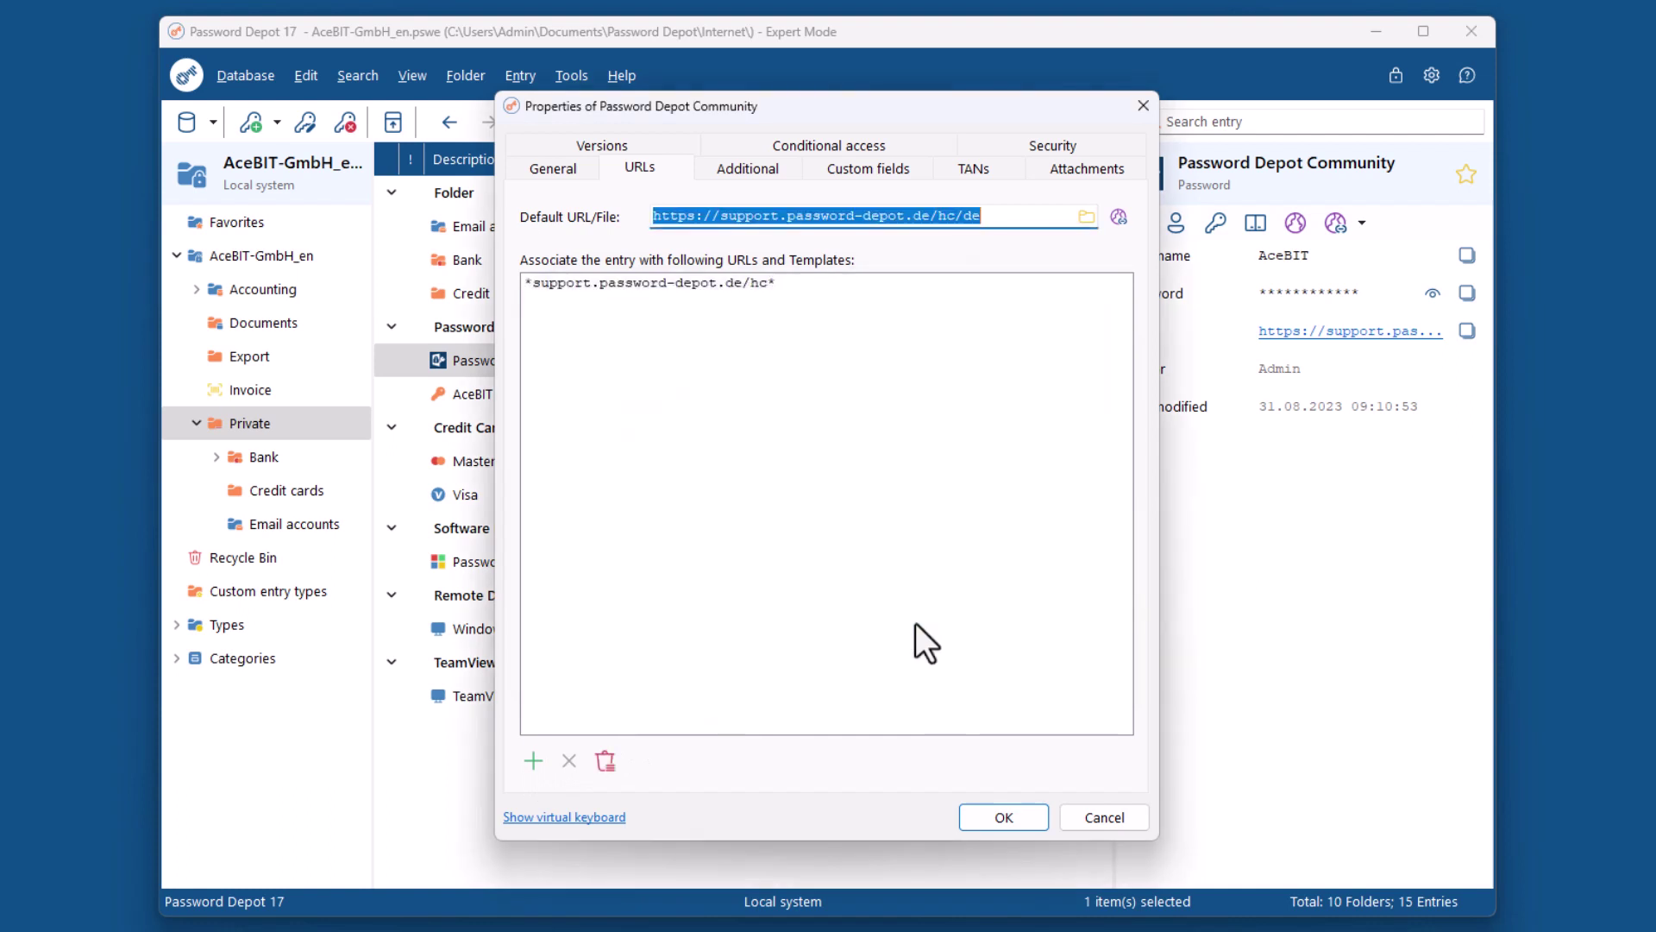
Confirm Use entry with browser add-ons on the Additional tab and save the entry
click(720, 176)
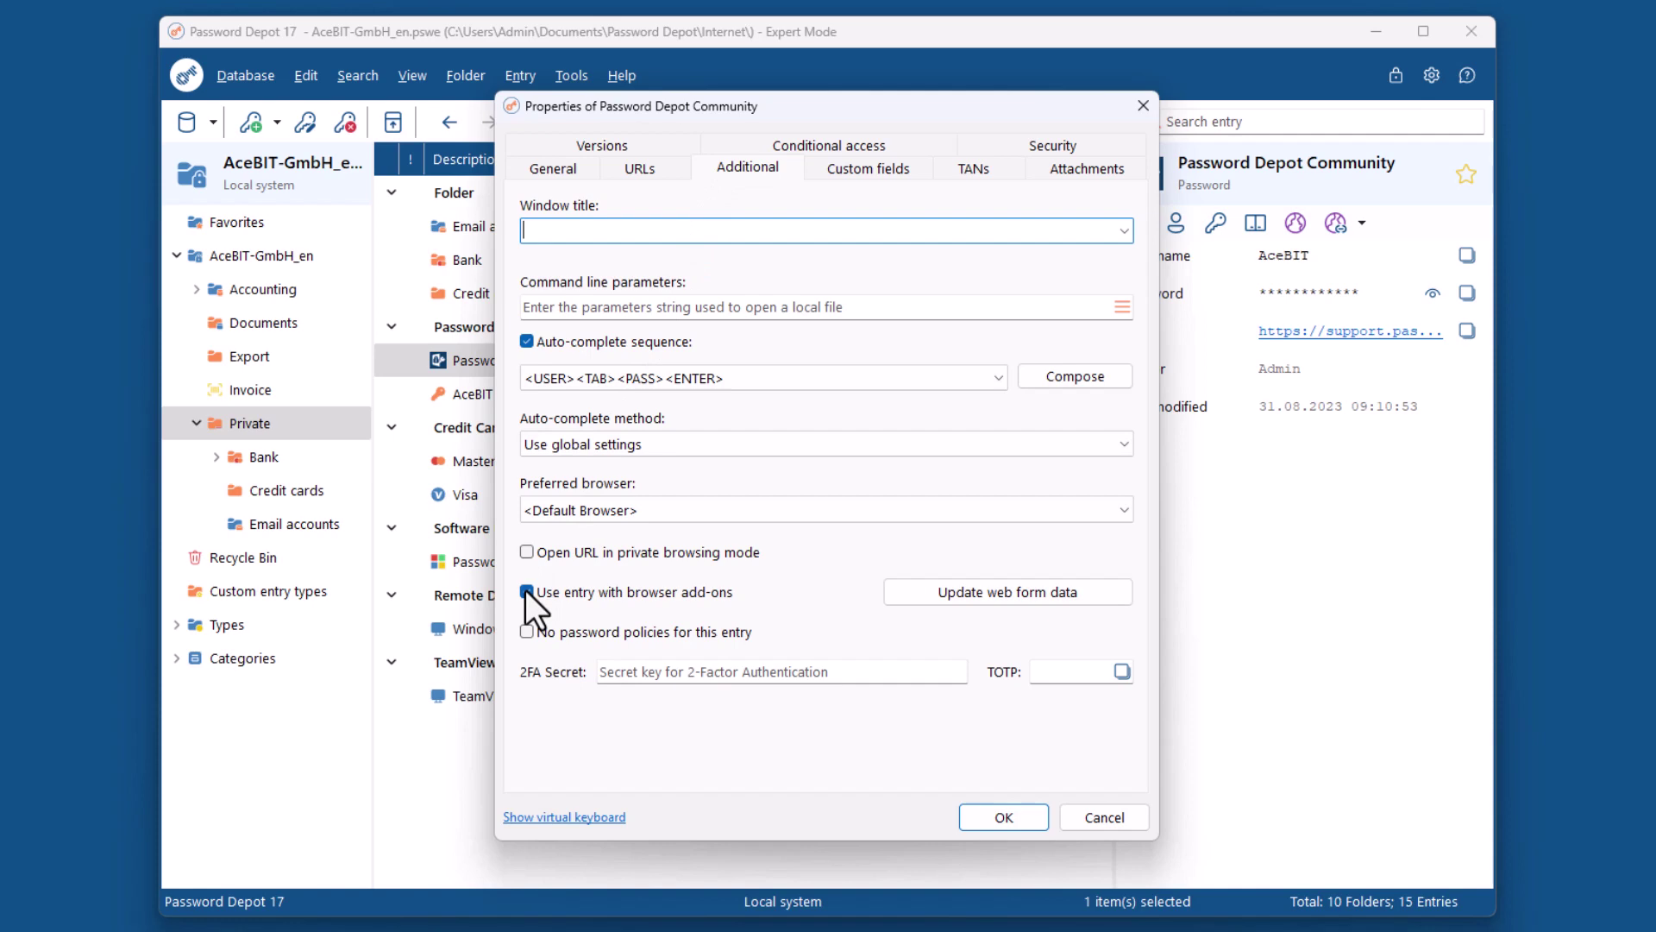
click(979, 818)
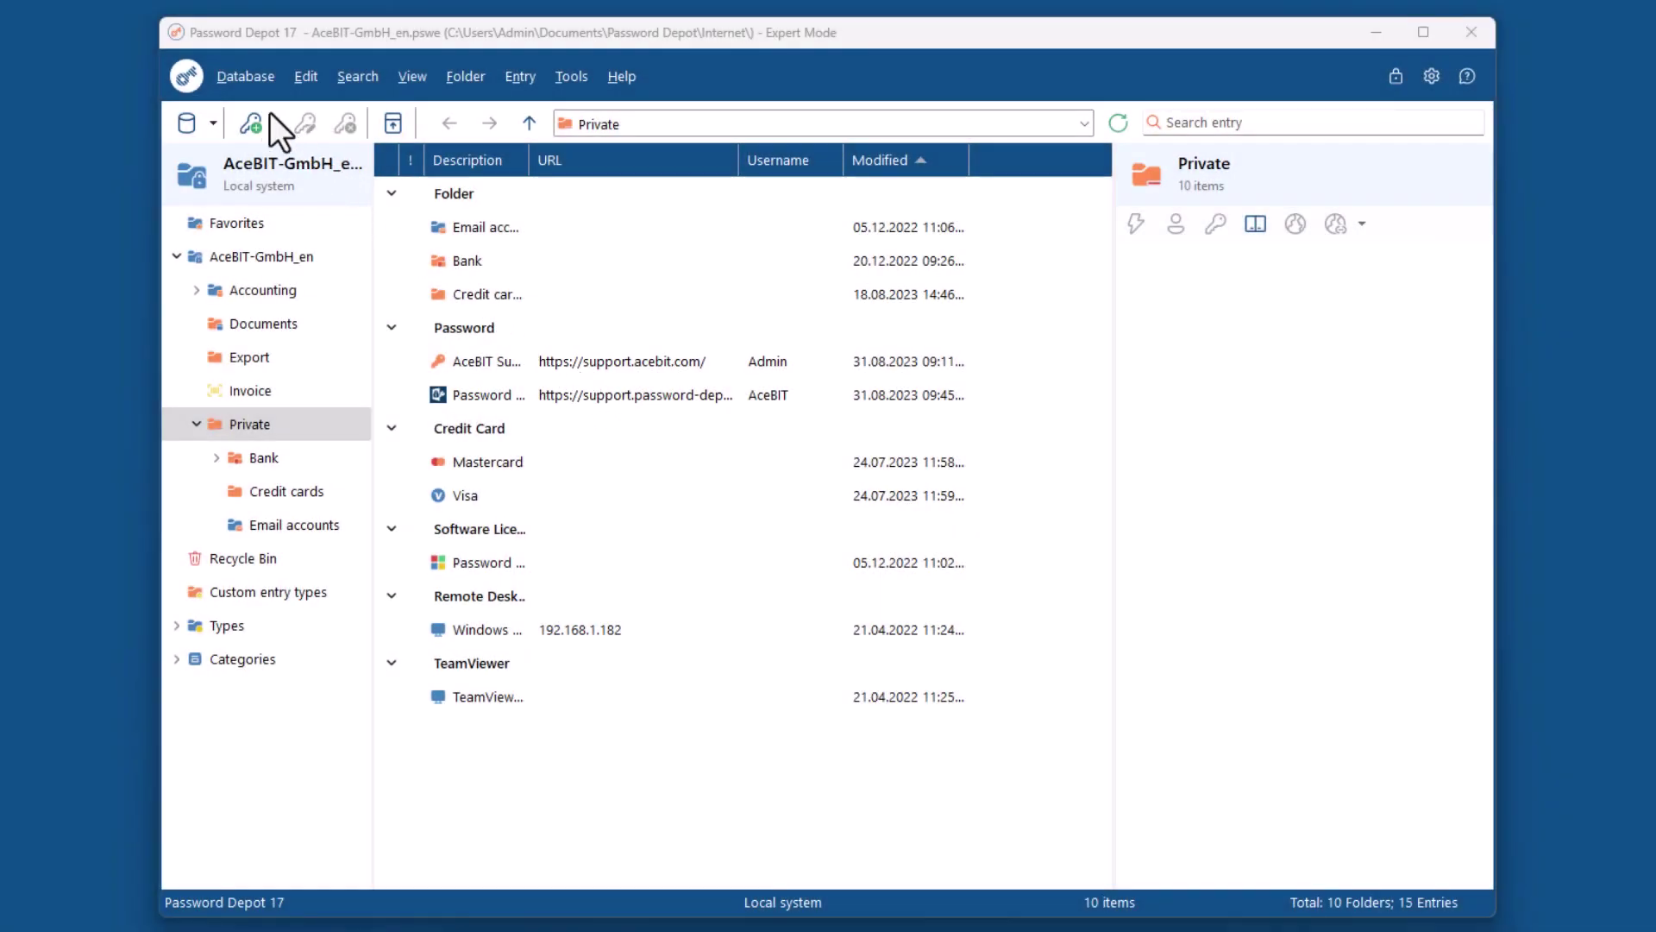
Show the Content tab of the Database Properties with the ignored URLs count
click(227, 75)
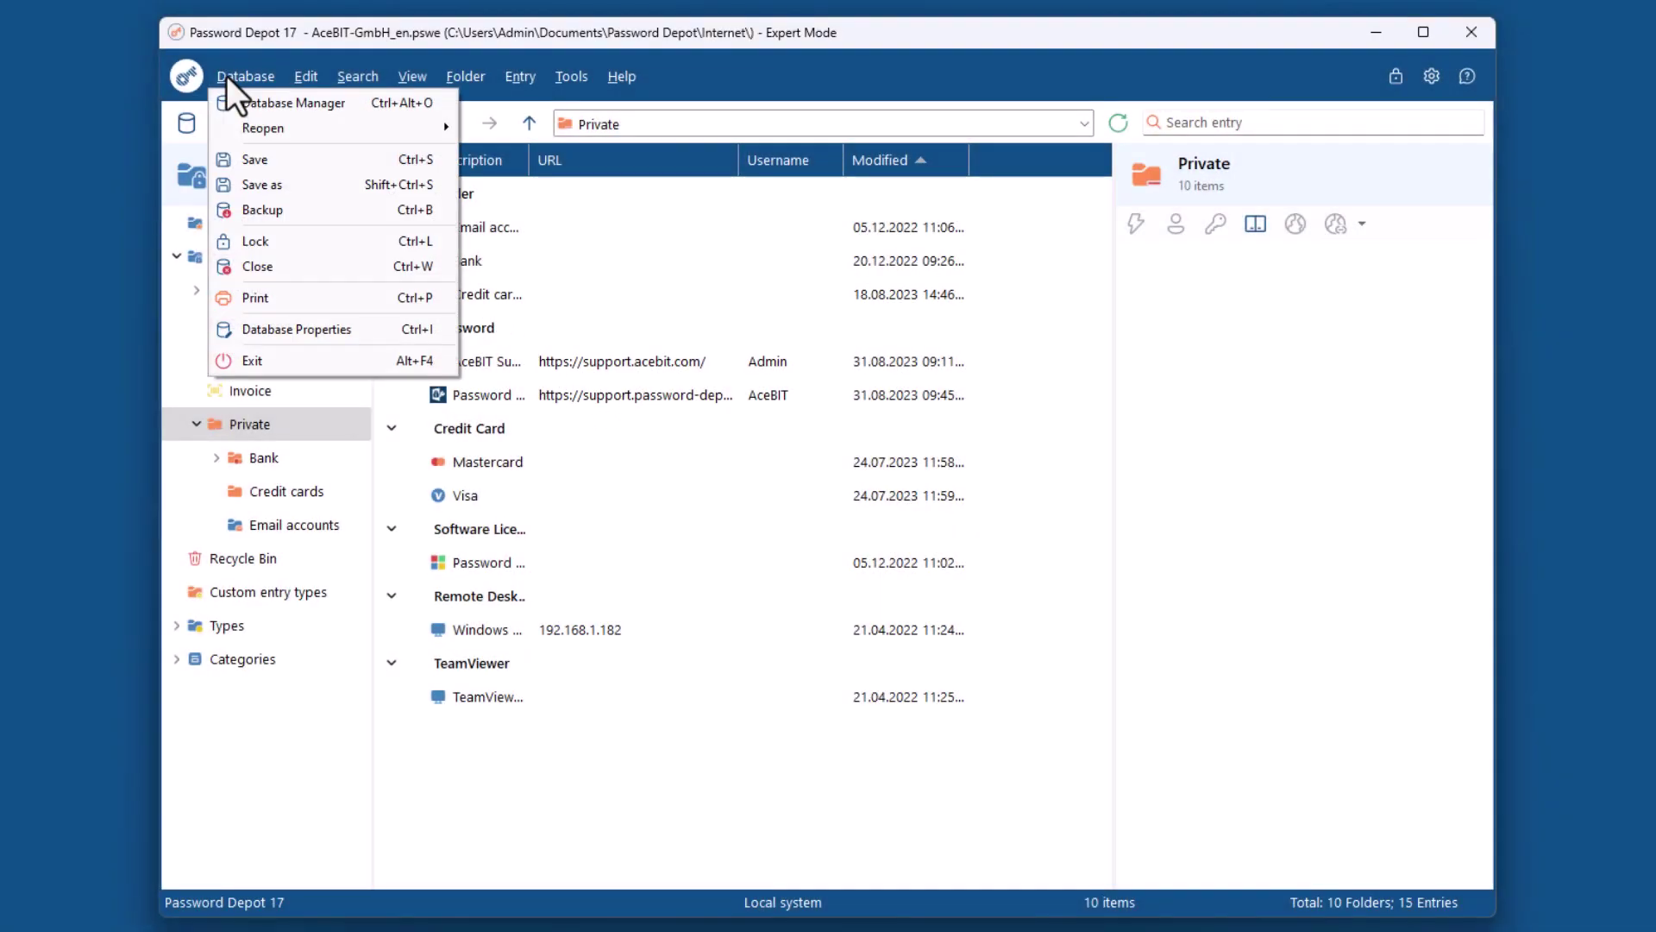
click(228, 328)
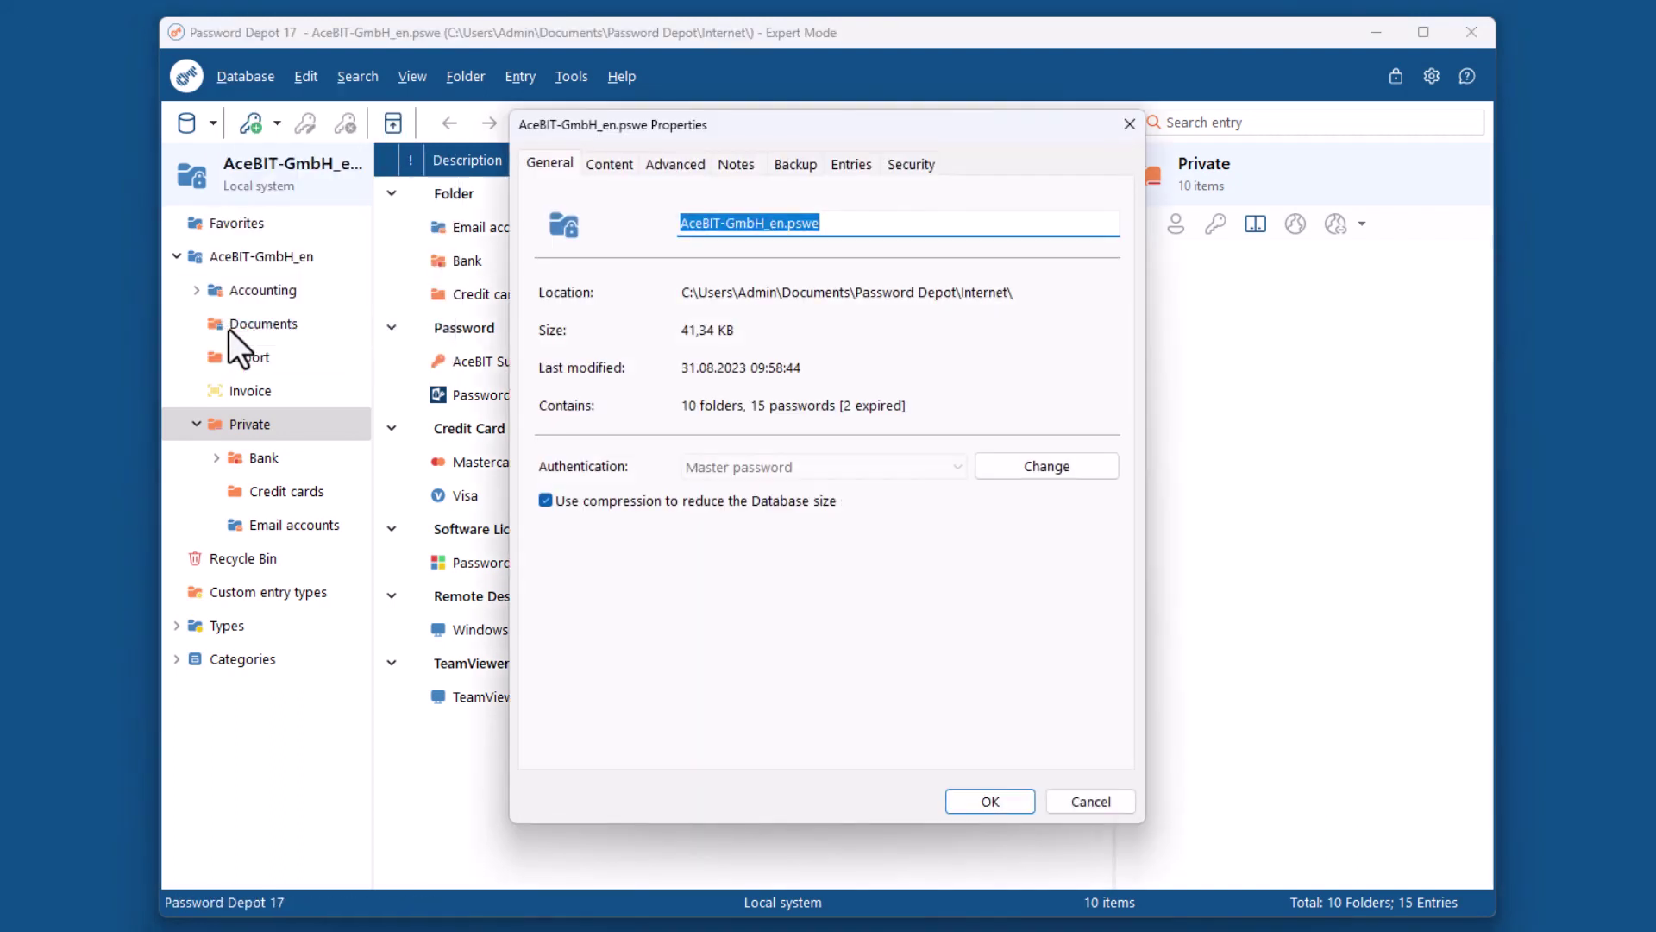
click(603, 165)
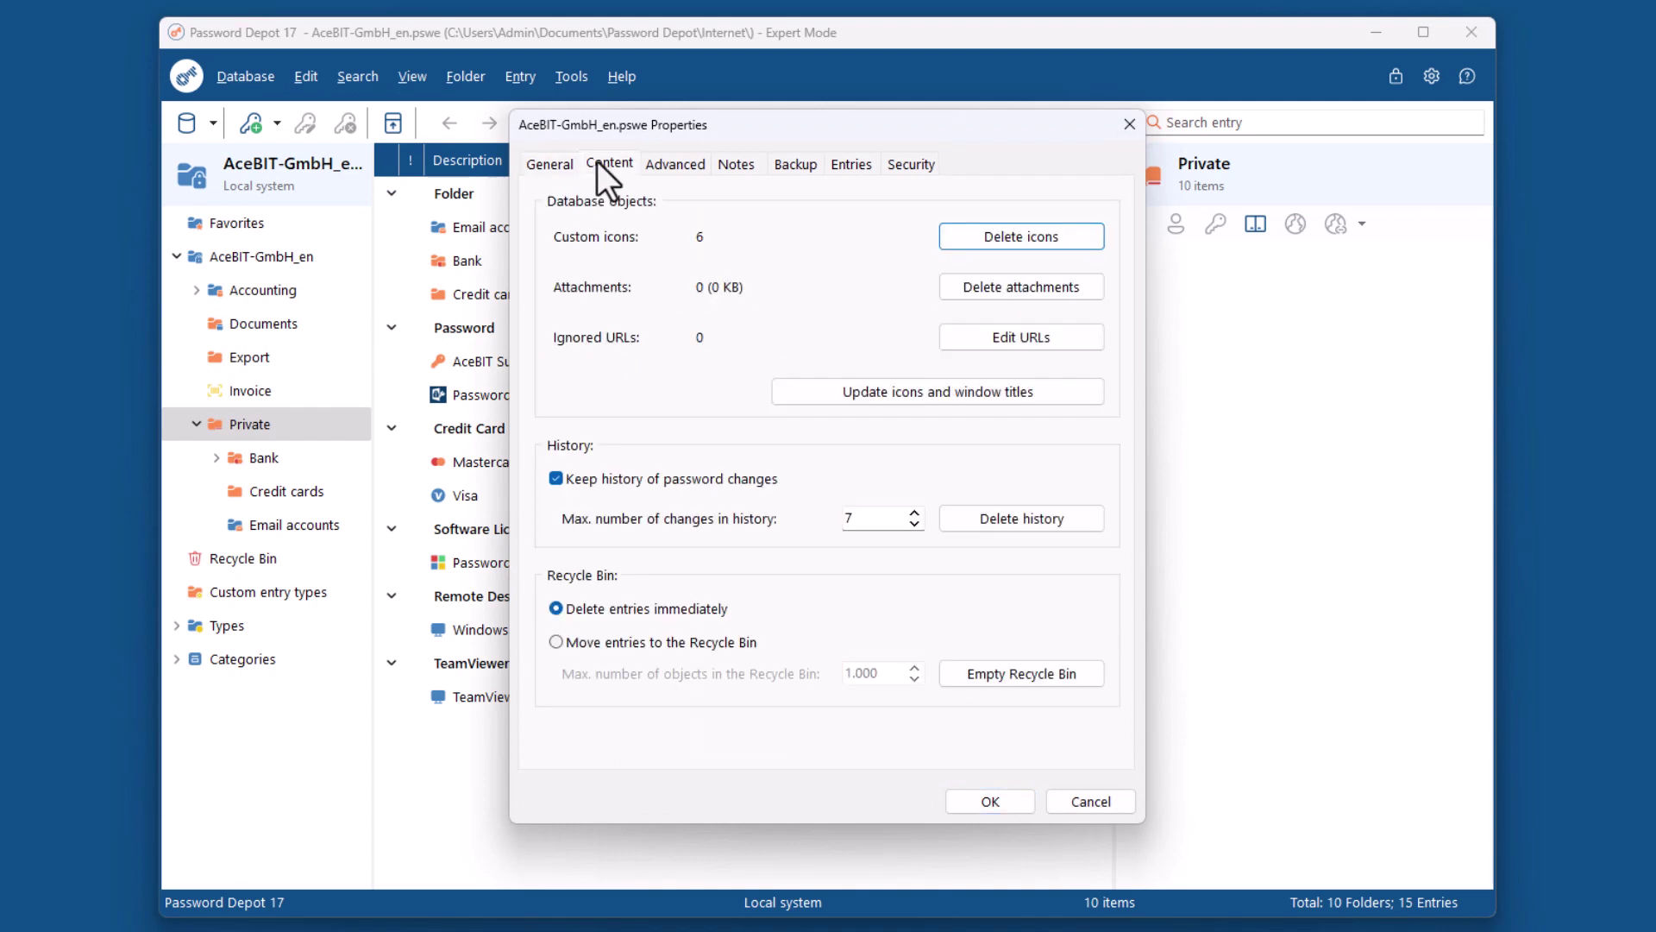
Show the empty Ignored Websites list via Edit URLs
click(961, 337)
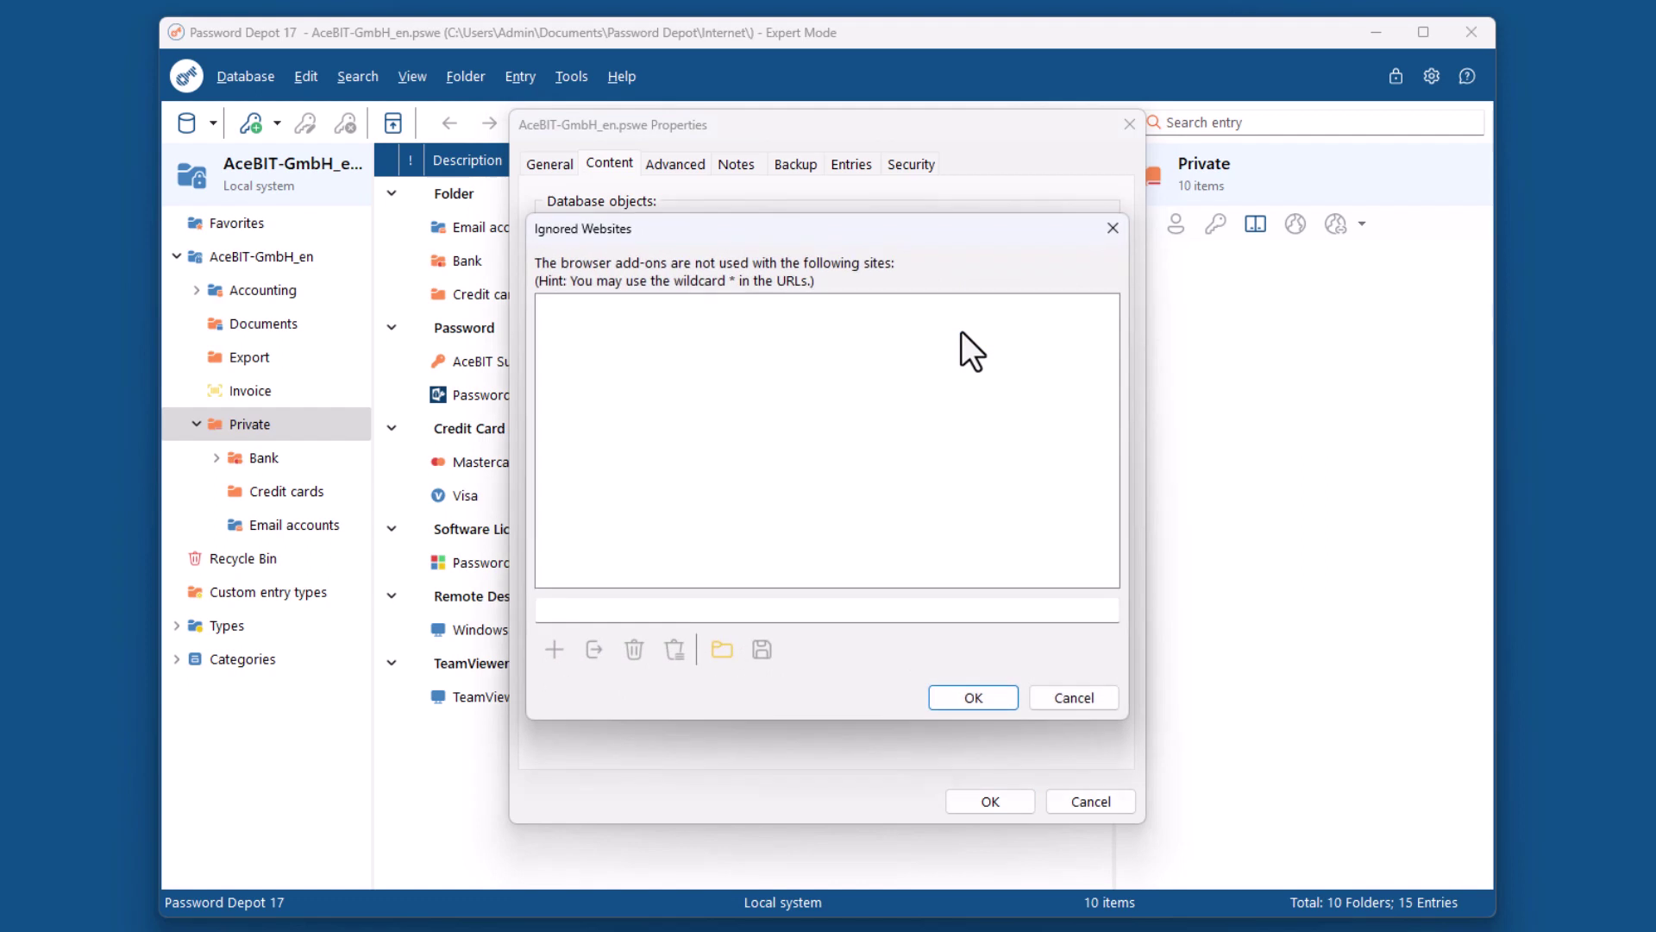